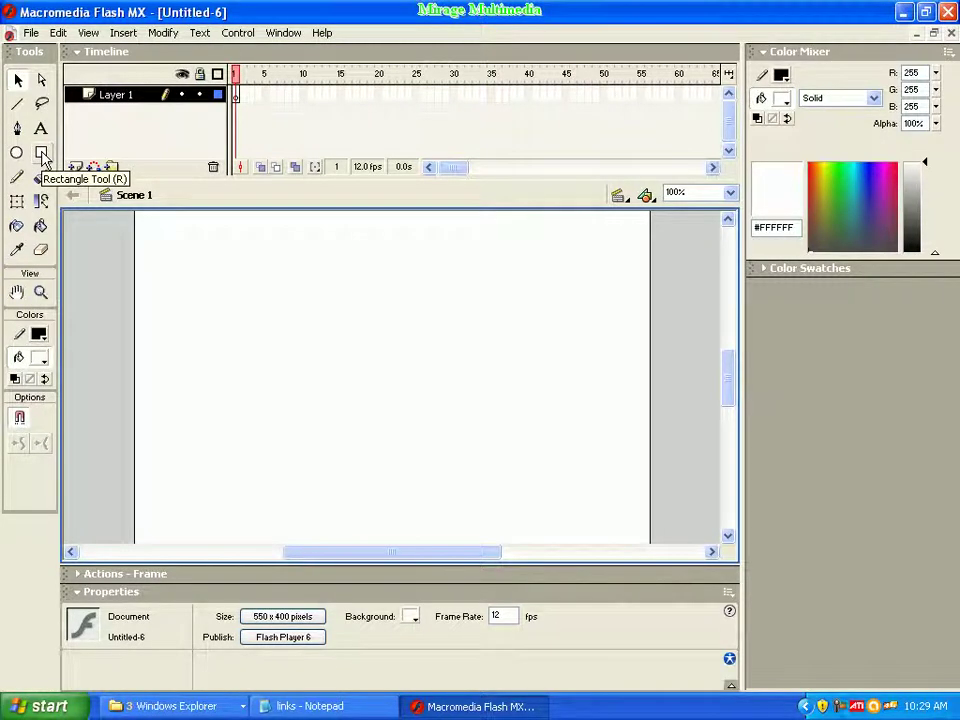
Draw a blue square about 41 px wide with a white outline in the left part of the stage
{"action": "left_click", "coordinate": [41, 155]}
{"action": "left_click", "coordinate": [40, 335]}
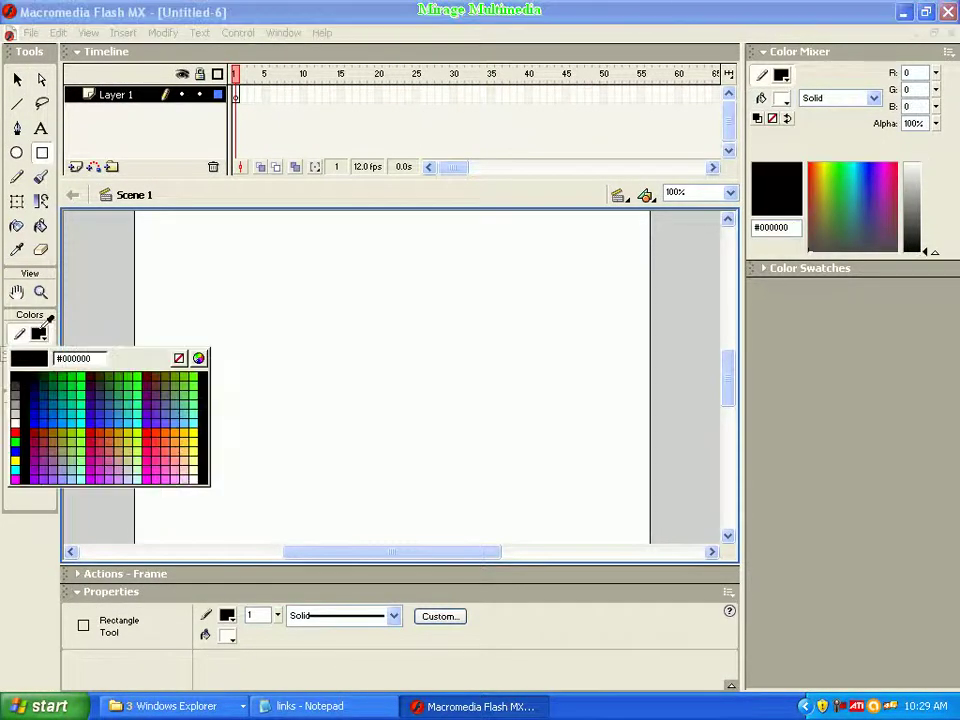
{"action": "left_click", "coordinate": [15, 423]}
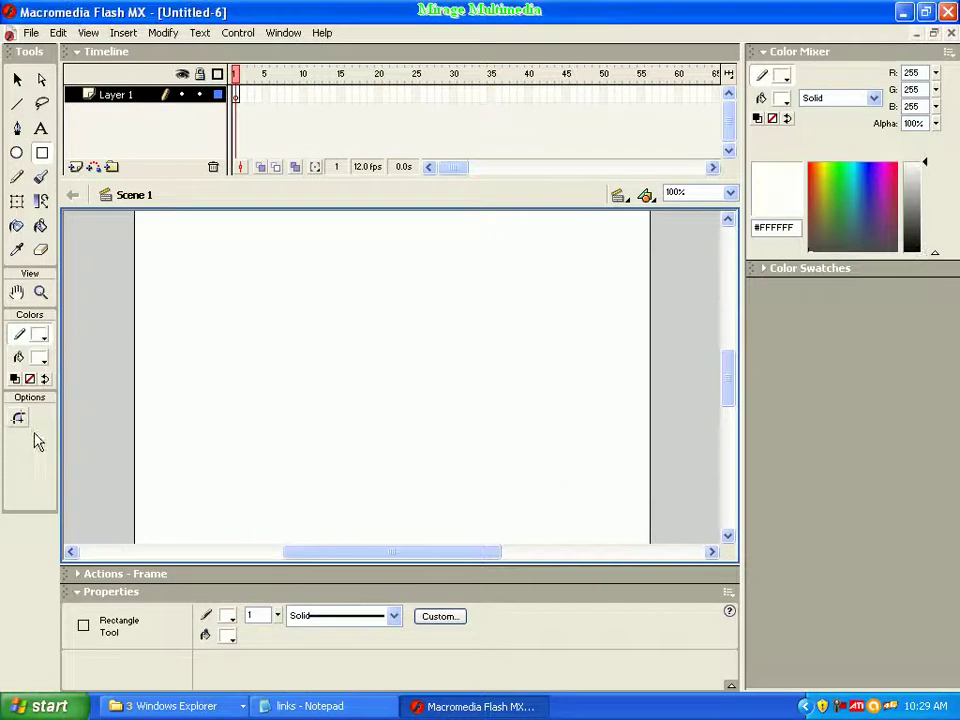
{"action": "left_click", "coordinate": [40, 358]}
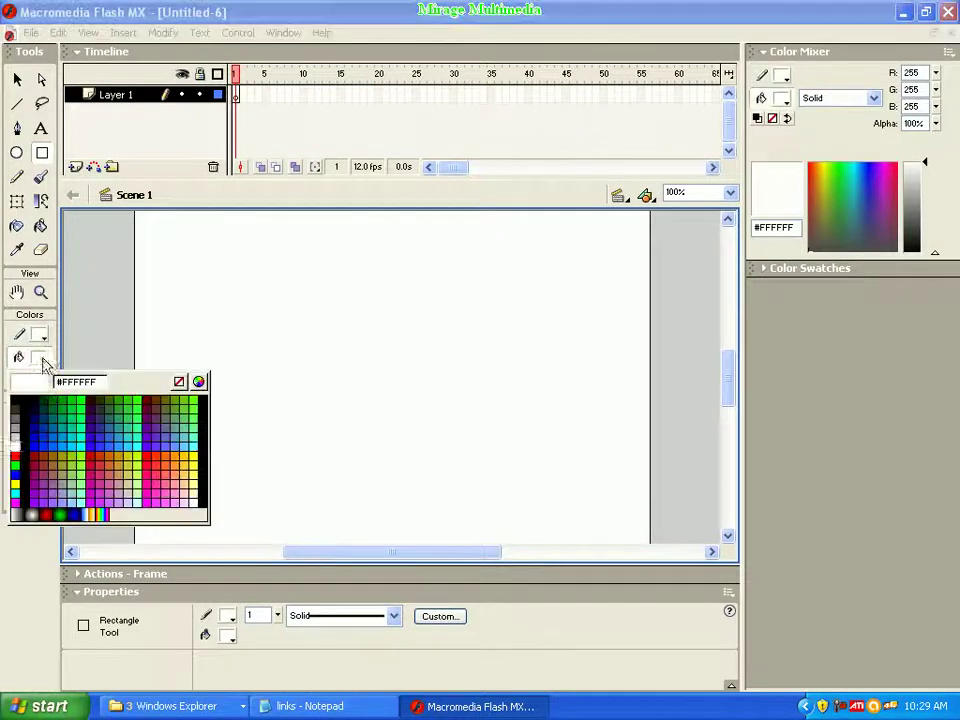
{"action": "left_click", "coordinate": [15, 474]}
{"action": "left_click_drag", "start_coordinate": [190, 311], "coordinate": [212, 350]}
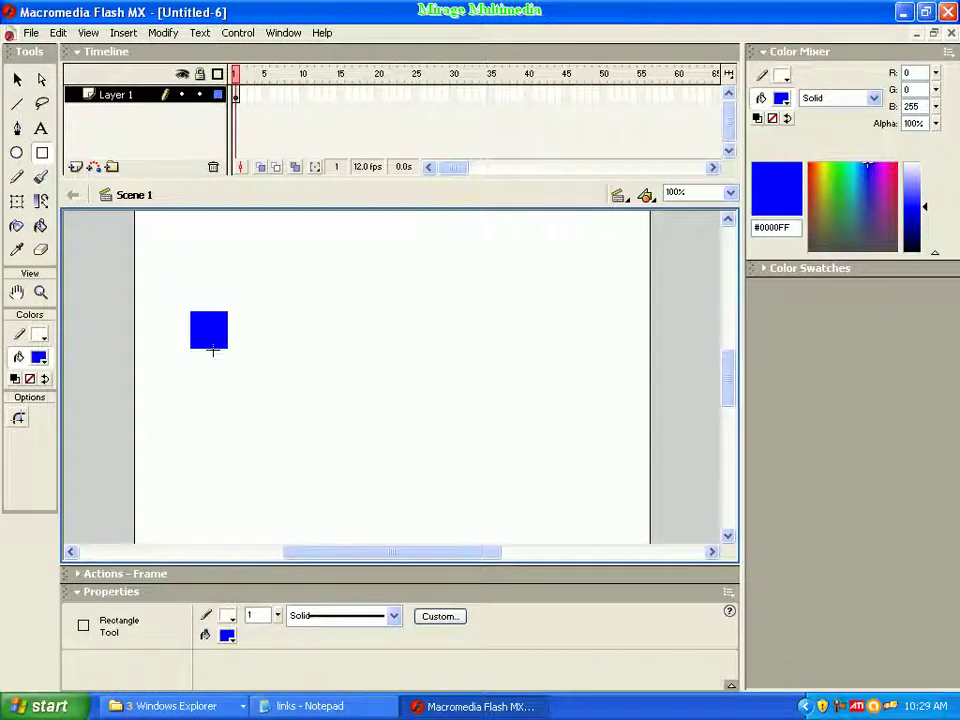
Rotate the blue square with Free Transform so that it stands on its corner as a diamond
{"action": "left_click", "coordinate": [17, 79]}
{"action": "left_click_drag", "start_coordinate": [165, 297], "coordinate": [258, 396]}
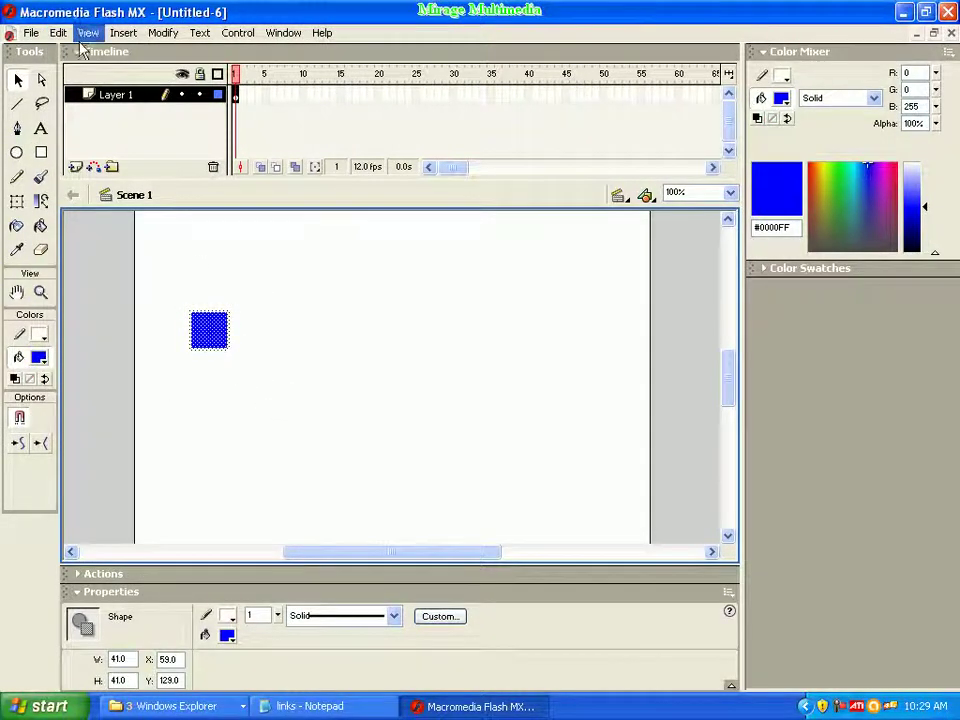
{"action": "left_click", "coordinate": [17, 203]}
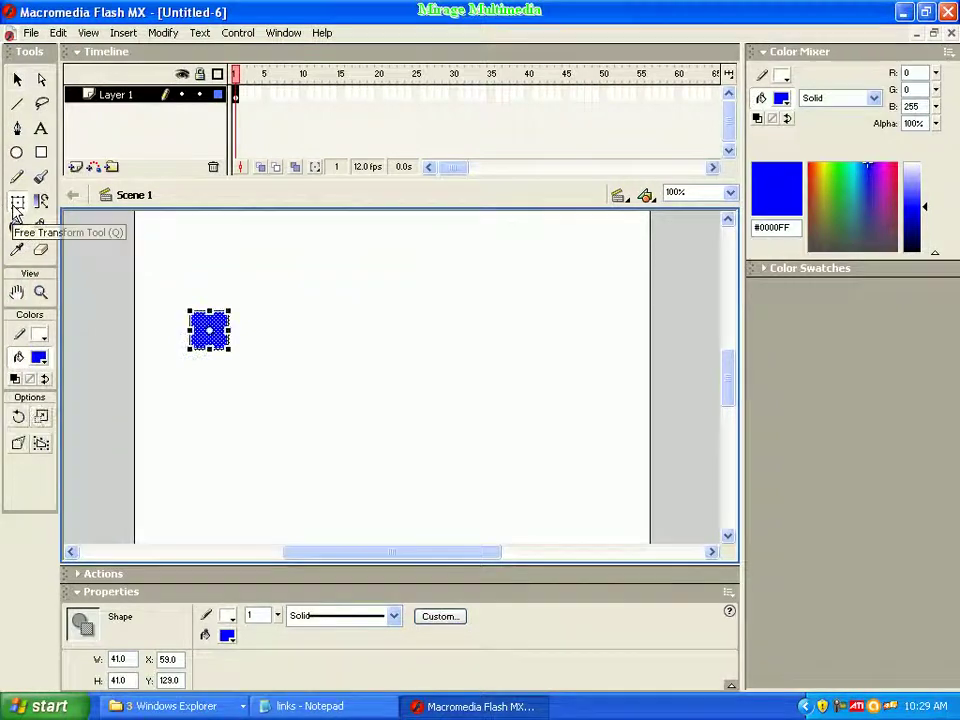
{"action": "left_click_drag", "start_coordinate": [242, 312], "coordinate": [251, 330]}
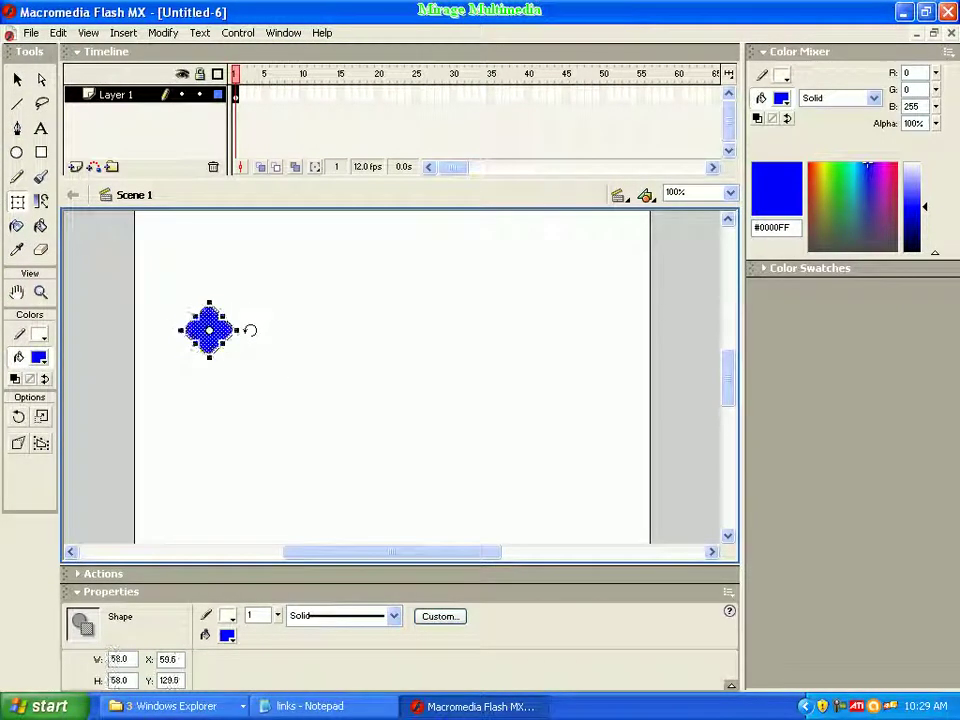
{"action": "left_click", "coordinate": [242, 393]}
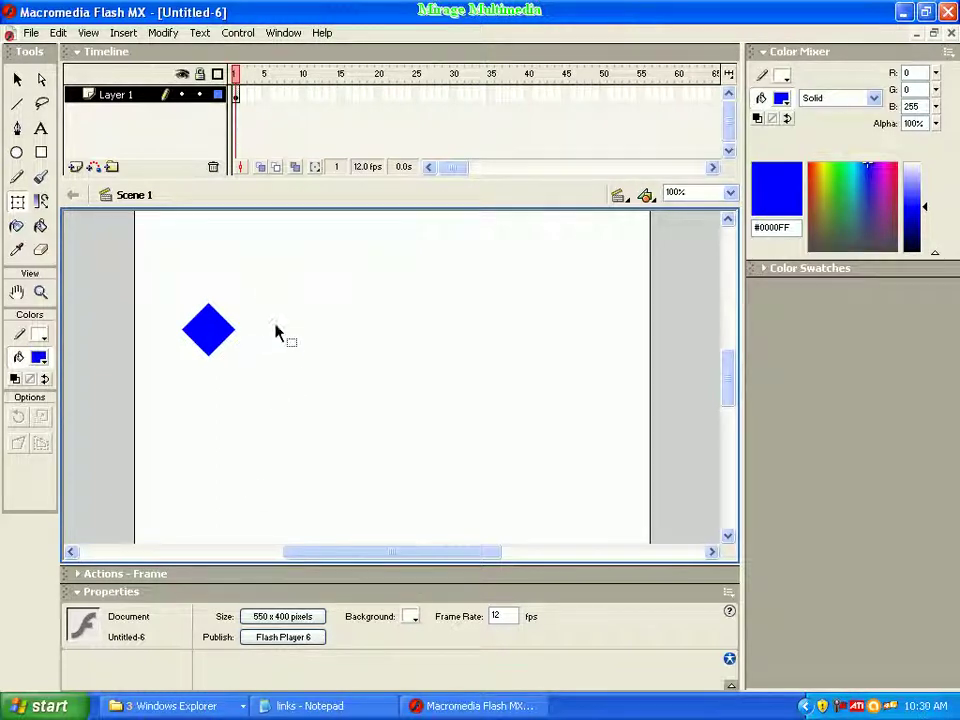
Convert the blue diamond to a symbol with Graphic behavior and centre registration
{"action": "left_click", "coordinate": [17, 80]}
{"action": "left_click", "coordinate": [17, 80]}
{"action": "mouse_move", "coordinate": [165, 263]}
{"action": "left_mouse_down"}
{"action": "mouse_move", "coordinate": [266, 380]}
{"action": "mouse_move", "coordinate": [279, 426]}
{"action": "left_mouse_up"}
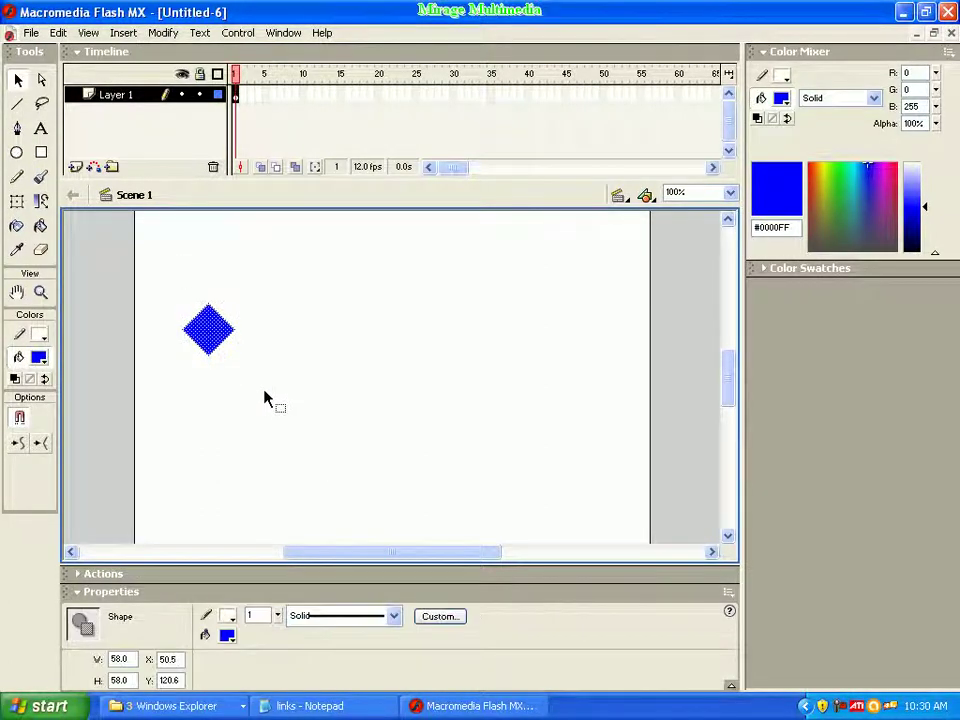
{"action": "left_click", "coordinate": [123, 33]}
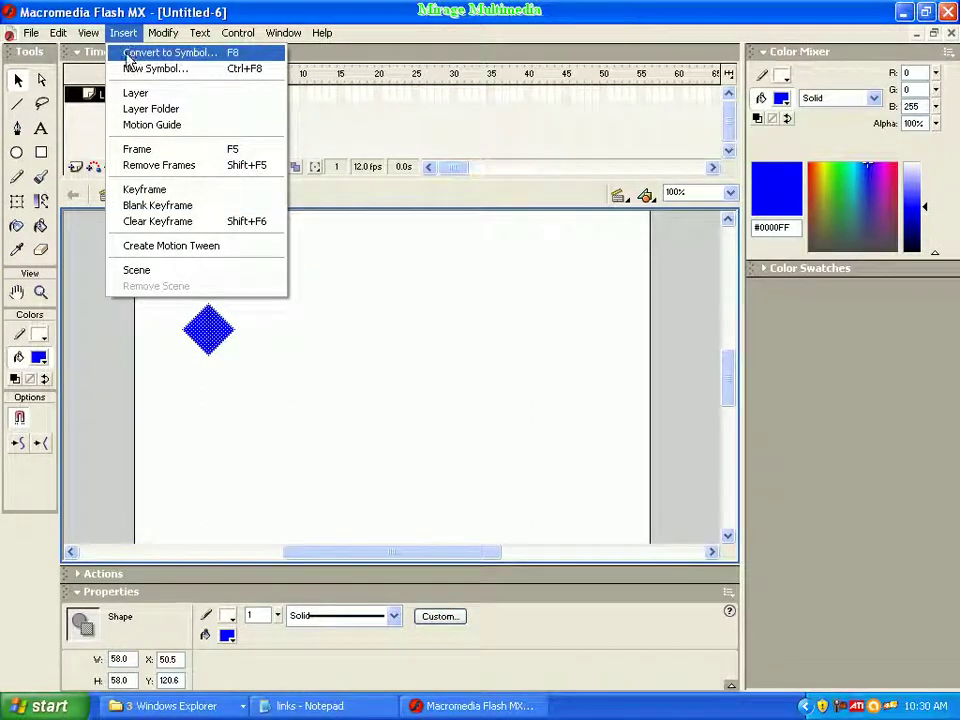
{"action": "left_click", "coordinate": [128, 56]}
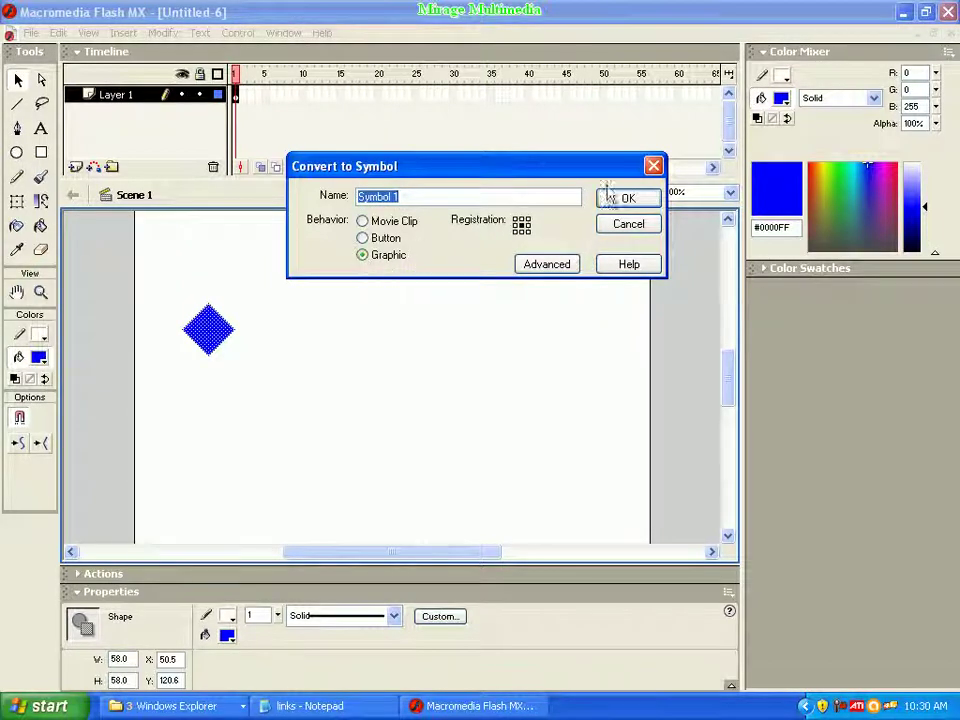
{"action": "left_click", "coordinate": [606, 199]}
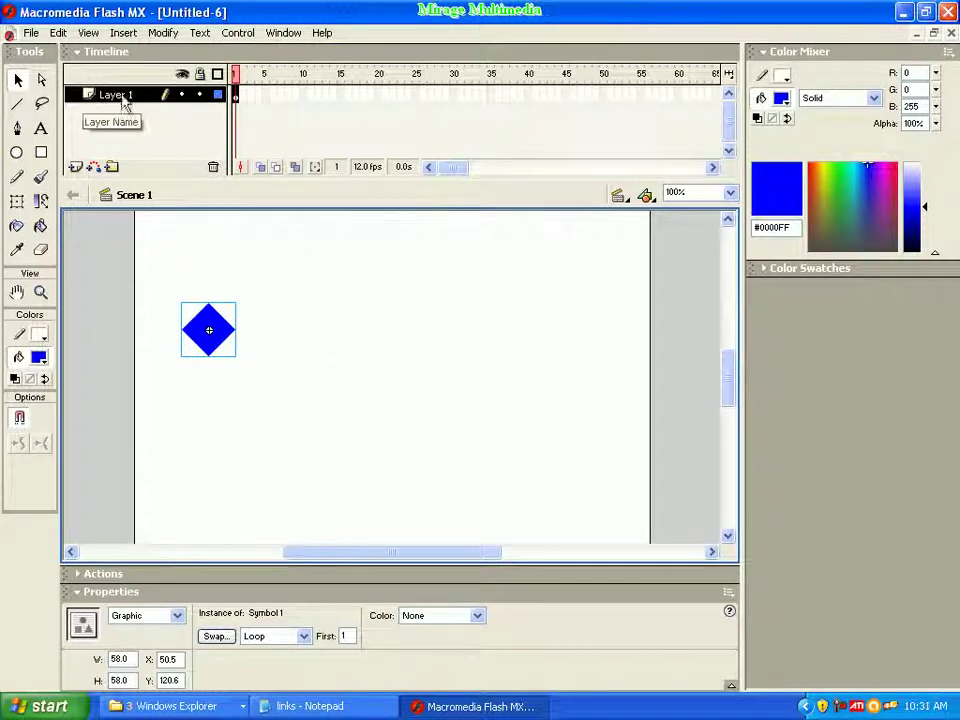
Add a motion guide layer for Layer 1 and draw a wavy open path across it with the Pen tool, using black stroke and white fill
{"action": "left_click", "coordinate": [95, 168]}
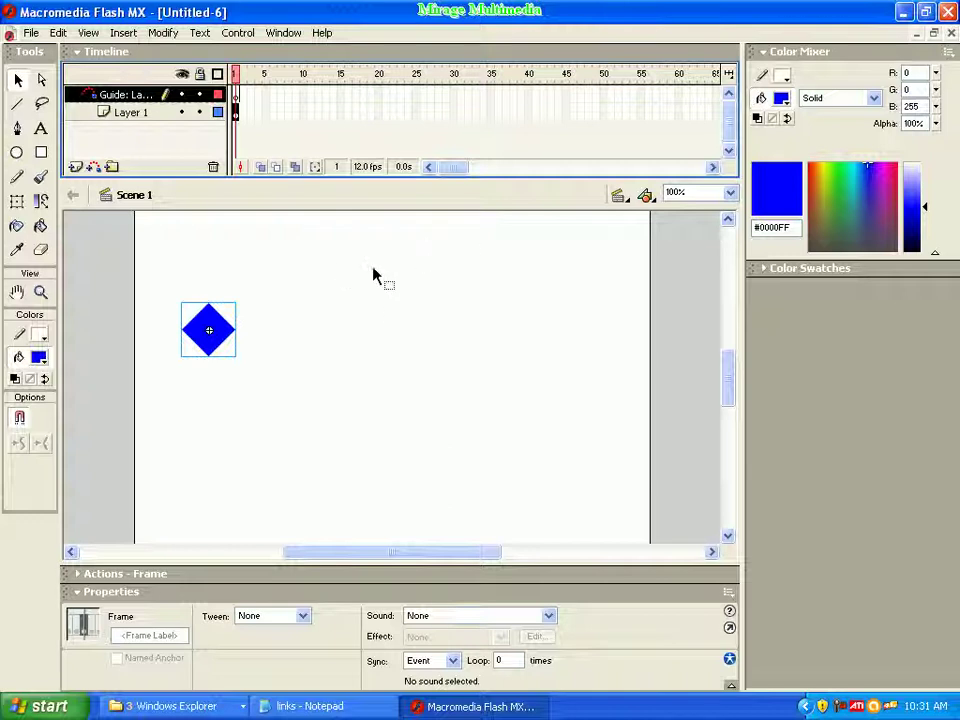
{"action": "left_click", "coordinate": [19, 131]}
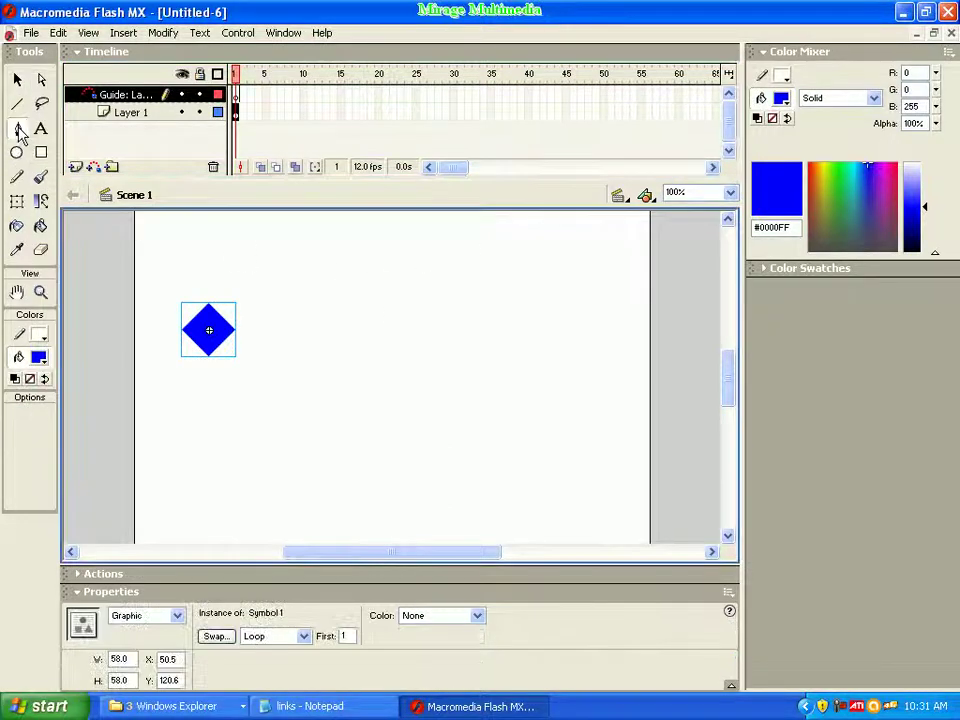
{"action": "left_click", "coordinate": [43, 342]}
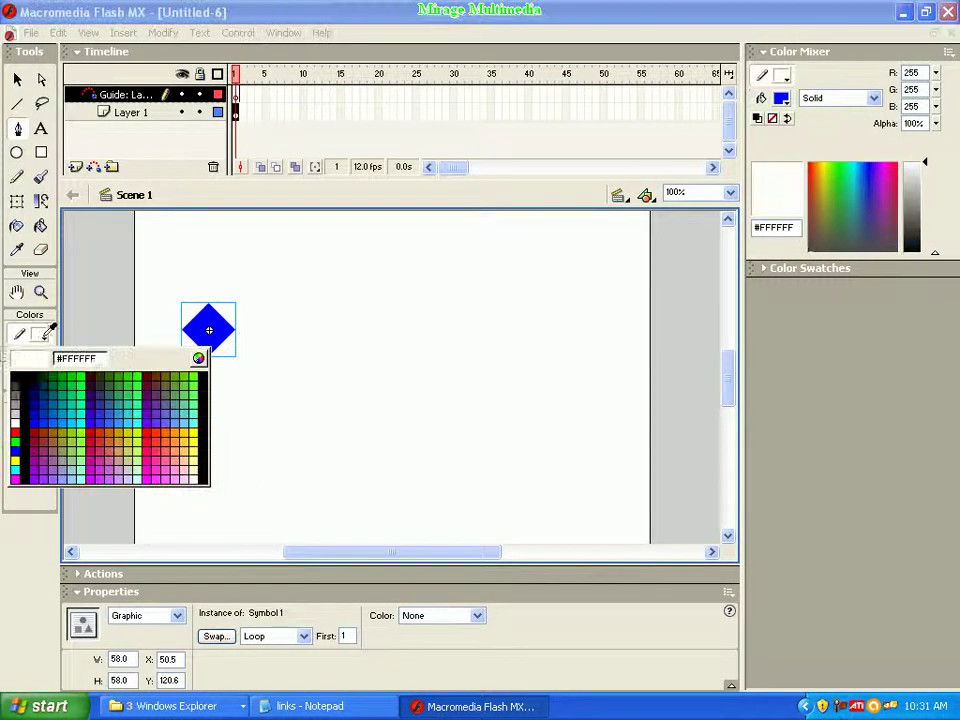
{"action": "left_click", "coordinate": [22, 394]}
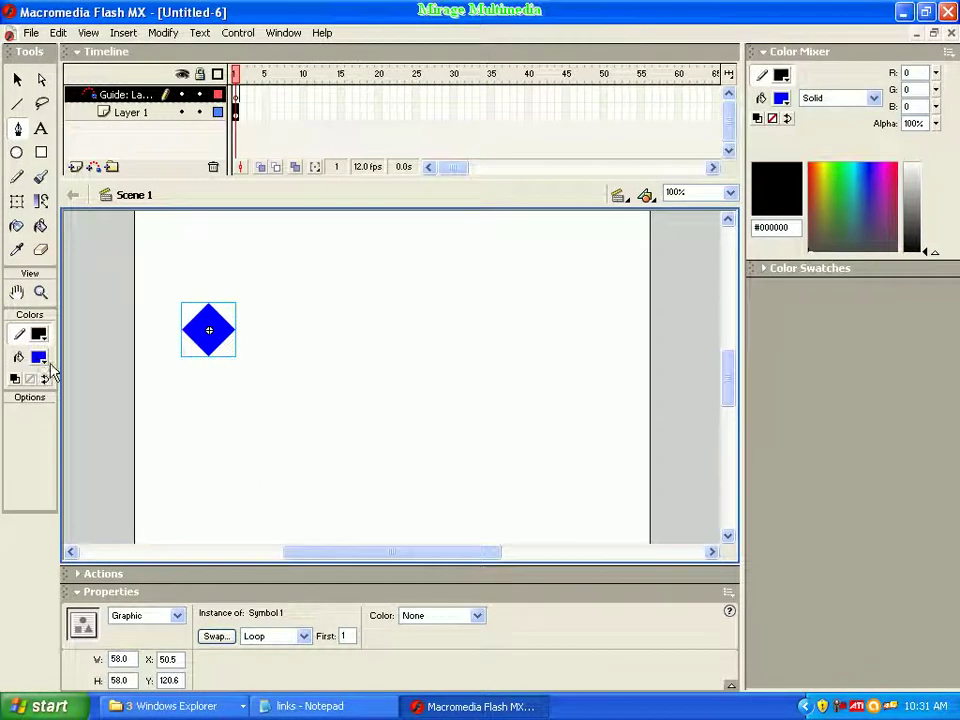
{"action": "left_click", "coordinate": [39, 357]}
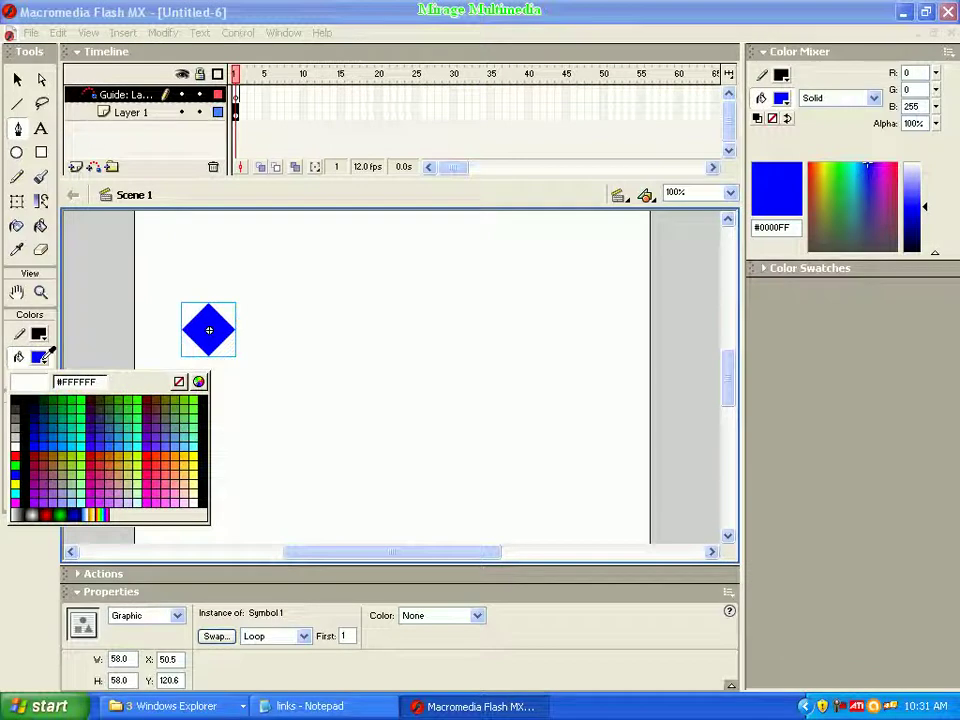
{"action": "left_click", "coordinate": [18, 432]}
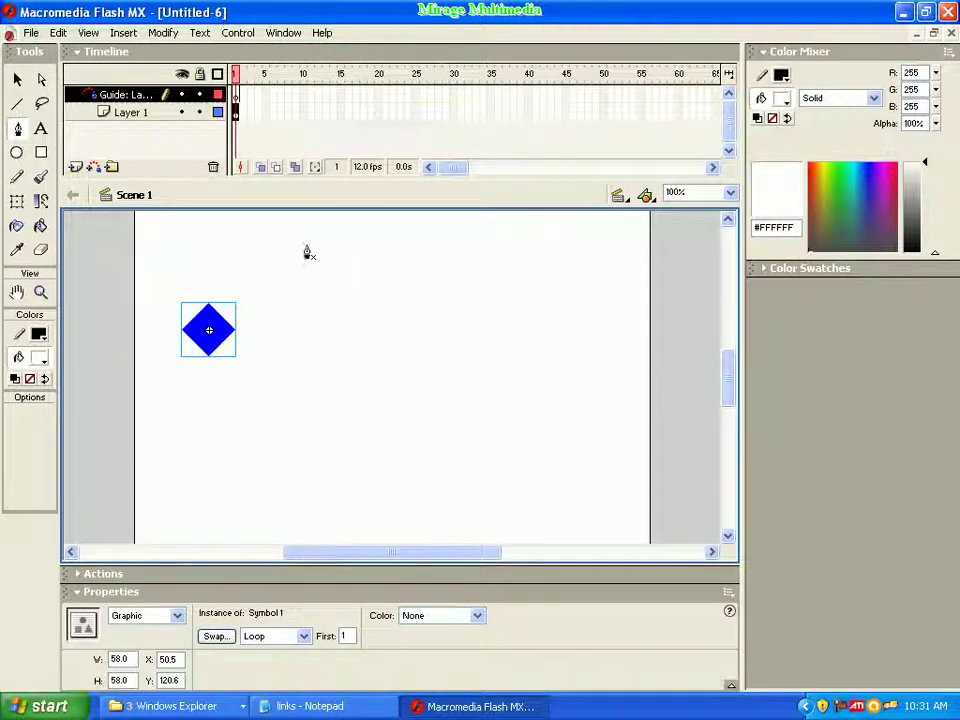
{"action": "left_click", "coordinate": [251, 247]}
{"action": "left_click_drag", "start_coordinate": [344, 395], "coordinate": [429, 367]}
{"action": "left_click_drag", "start_coordinate": [518, 401], "coordinate": [589, 489]}
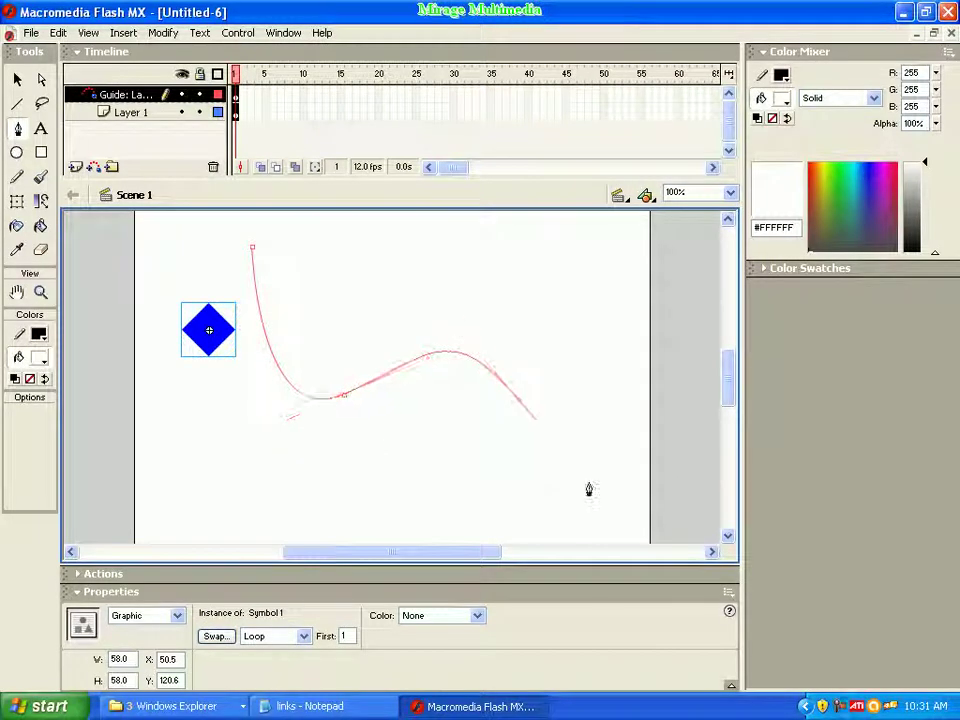
{"action": "left_click", "coordinate": [638, 427]}
{"action": "key", "text": "Escape"}
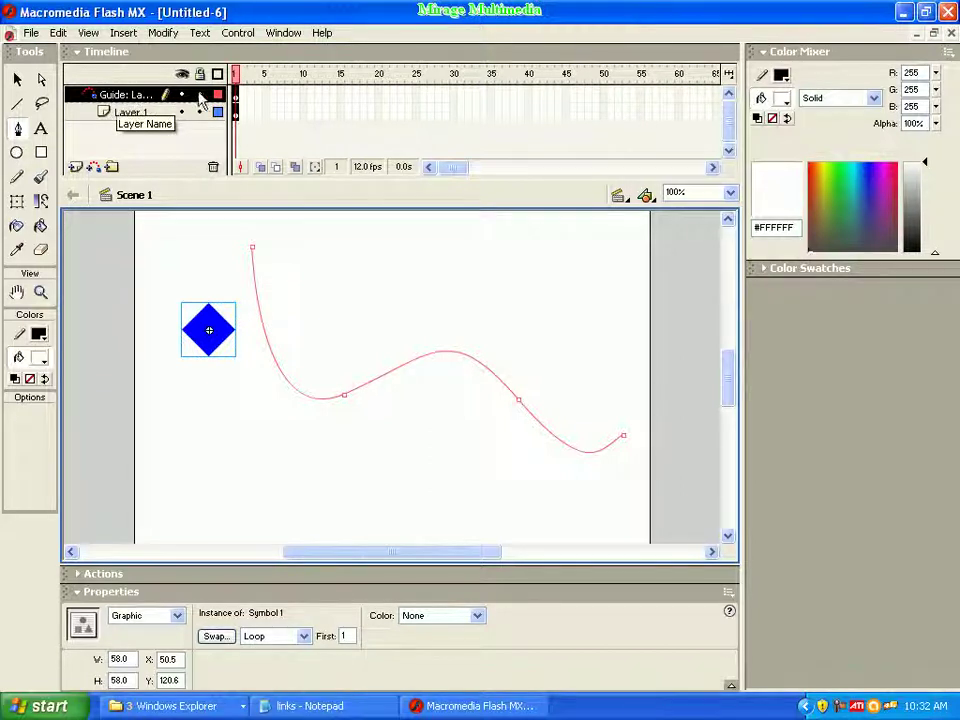
Extend the guide layer to frame 30 by inserting a frame there
{"action": "left_click", "coordinate": [453, 95]}
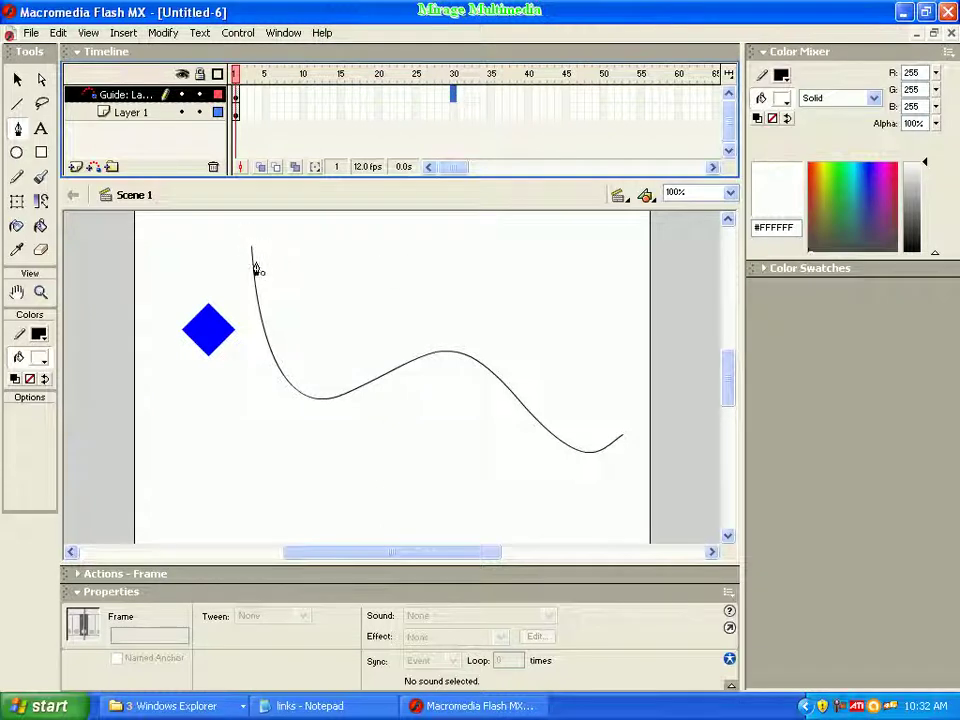
{"action": "right_click", "coordinate": [454, 96]}
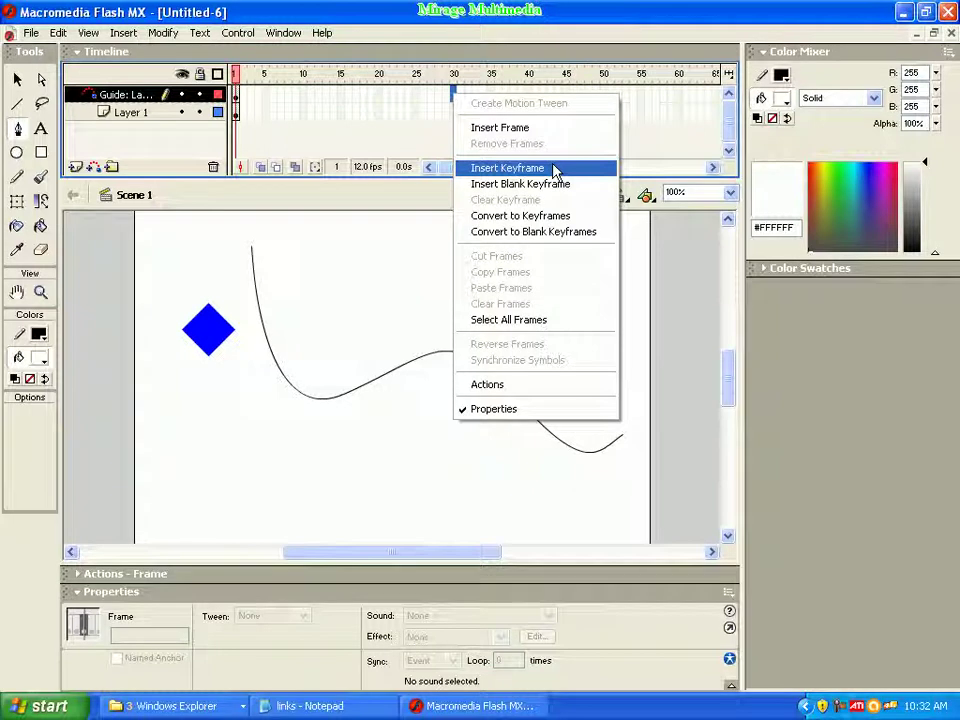
{"action": "left_click", "coordinate": [124, 34]}
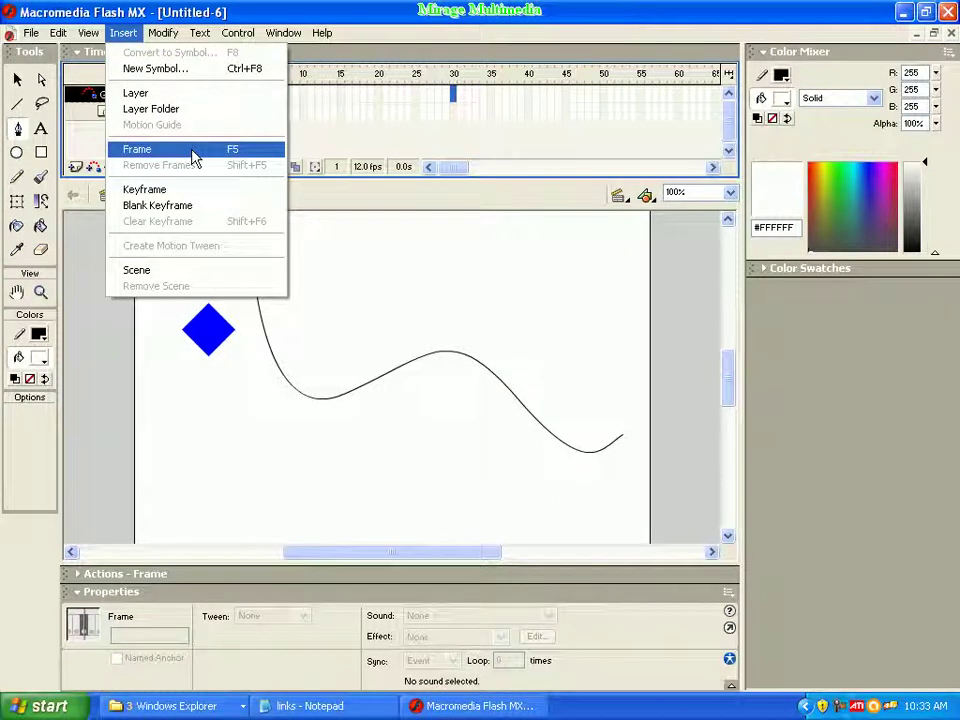
{"action": "mouse_move", "coordinate": [322, 33]}
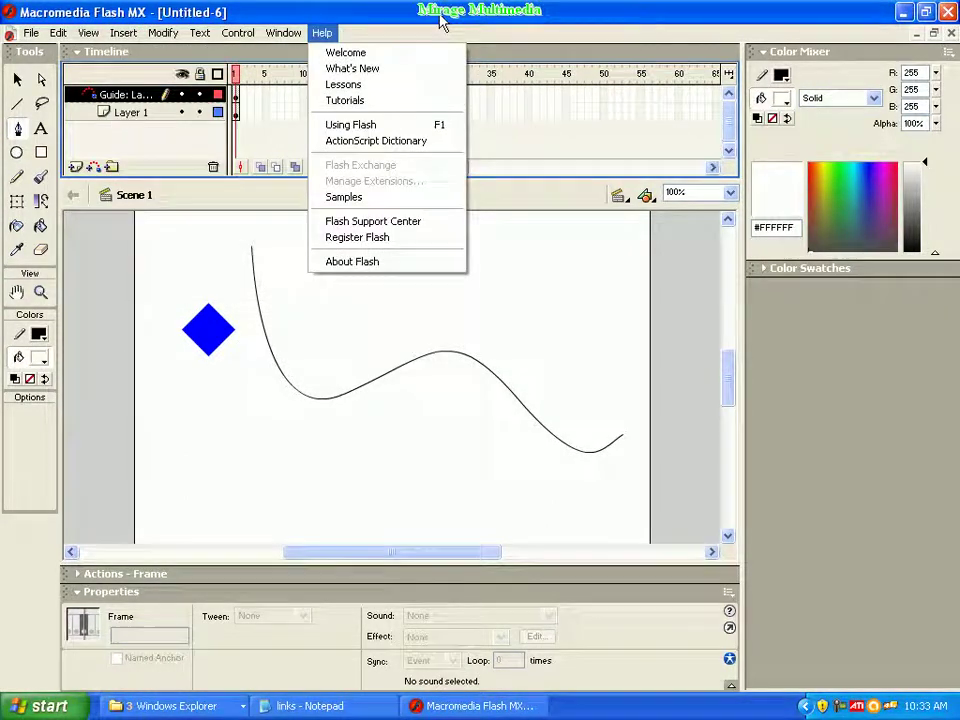
{"action": "mouse_move", "coordinate": [124, 33]}
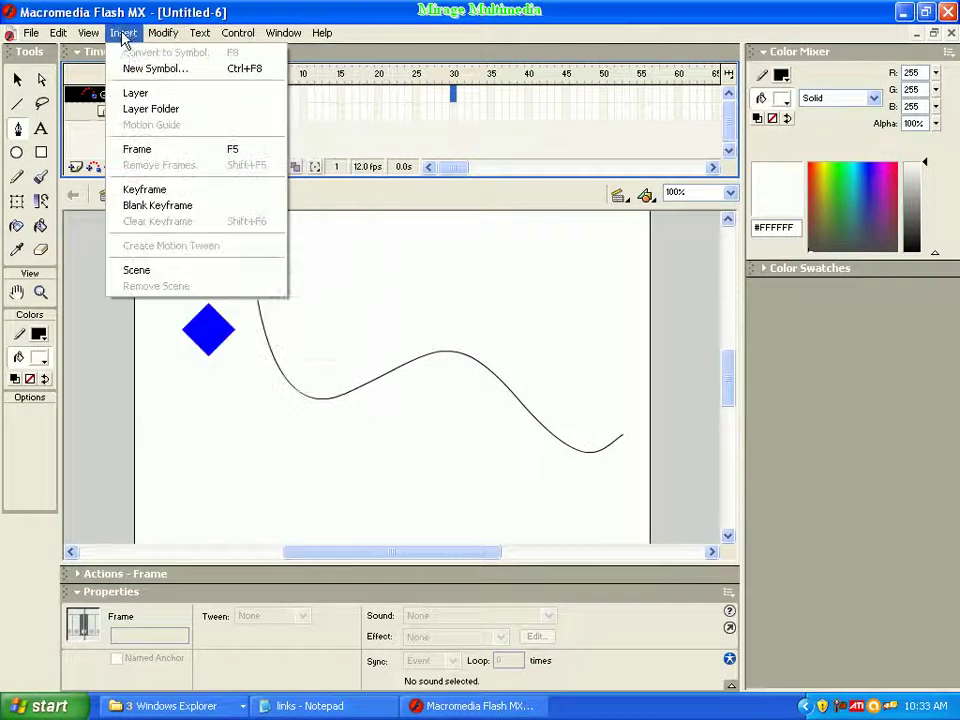
{"action": "left_click", "coordinate": [157, 158]}
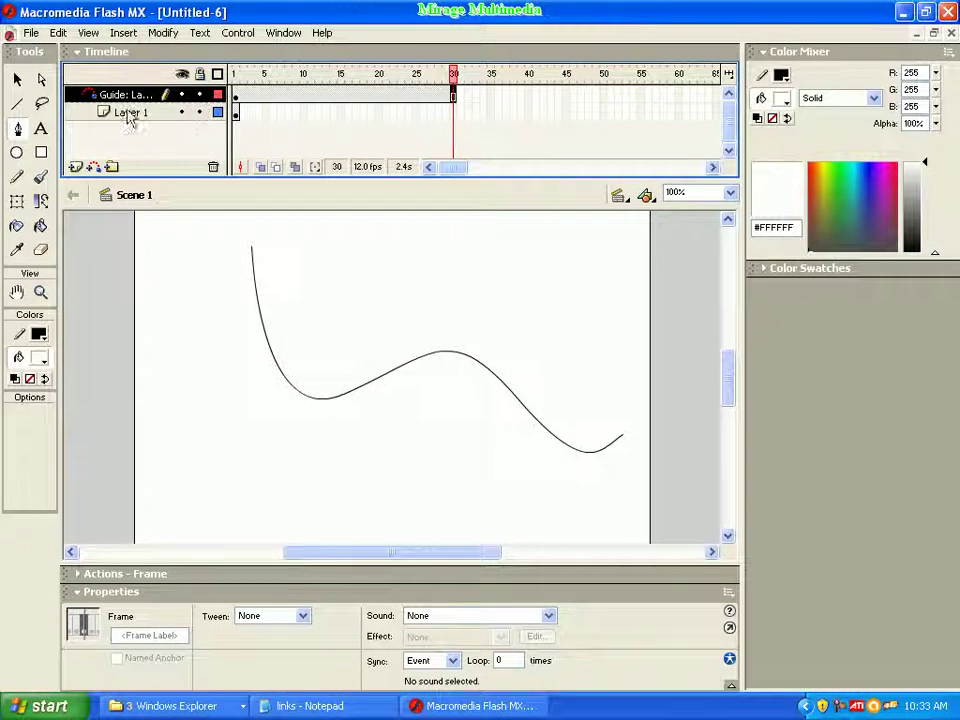
Snap the diamond's centre to the upper start of the guide path in frame 1 of Layer 1
{"action": "left_click_drag", "start_coordinate": [170, 120], "coordinate": [167, 112]}
{"action": "left_click", "coordinate": [236, 118]}
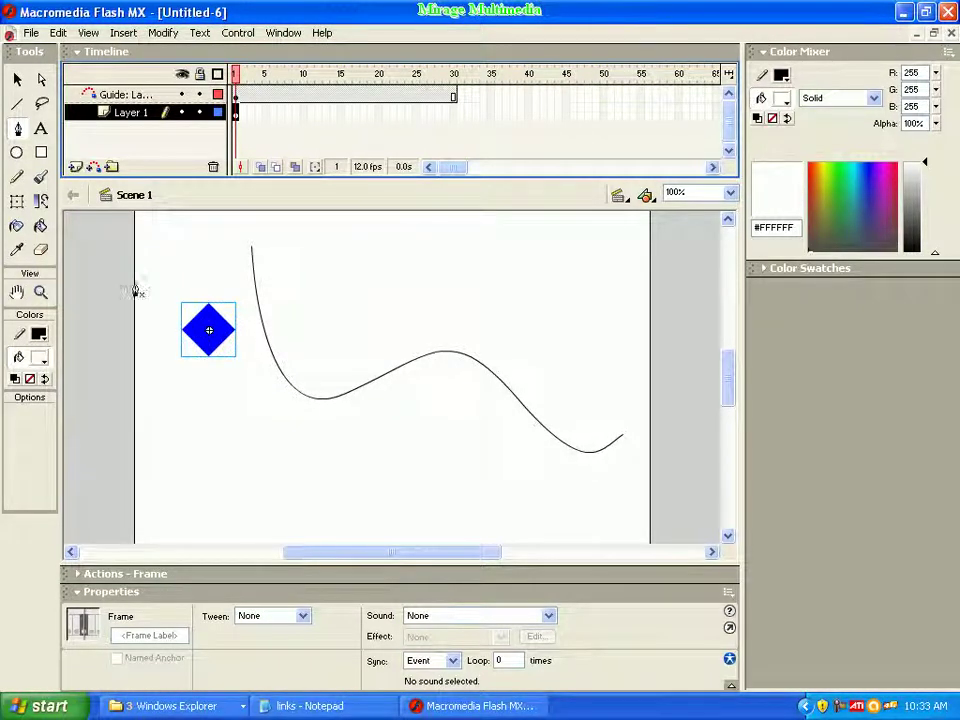
{"action": "left_click", "coordinate": [17, 79]}
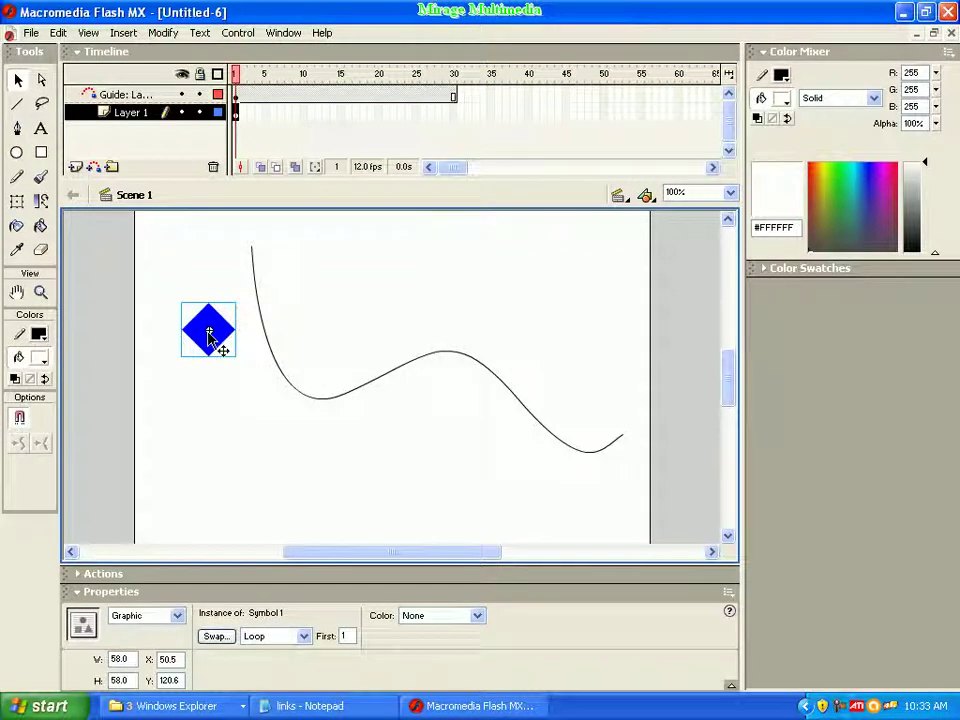
{"action": "left_click_drag", "start_coordinate": [208, 332], "coordinate": [240, 262]}
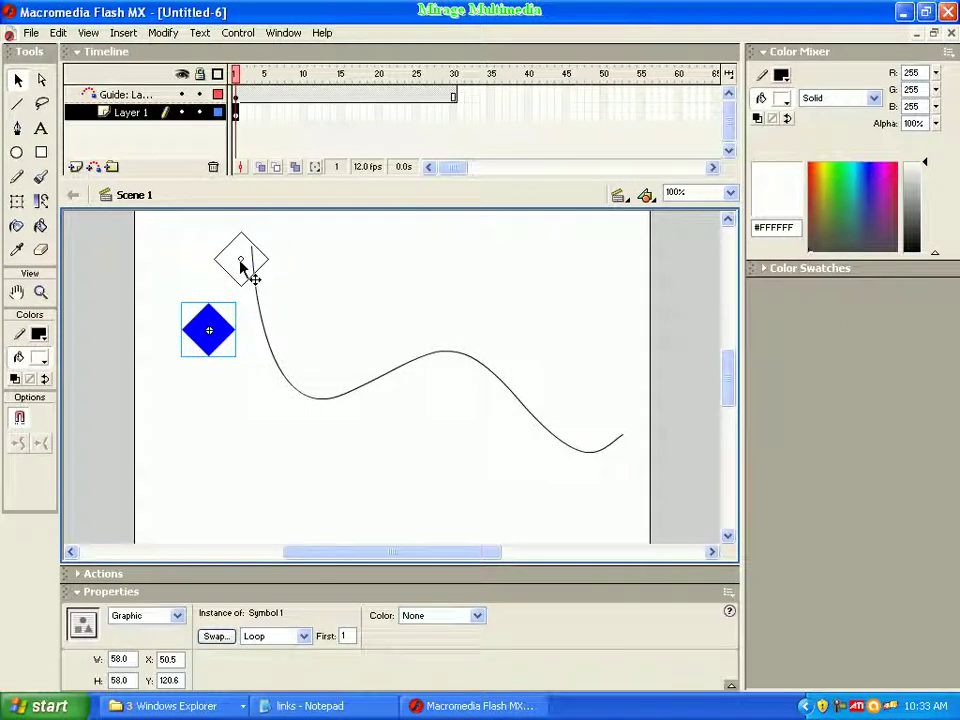
{"action": "left_click_drag", "start_coordinate": [240, 262], "coordinate": [248, 259]}
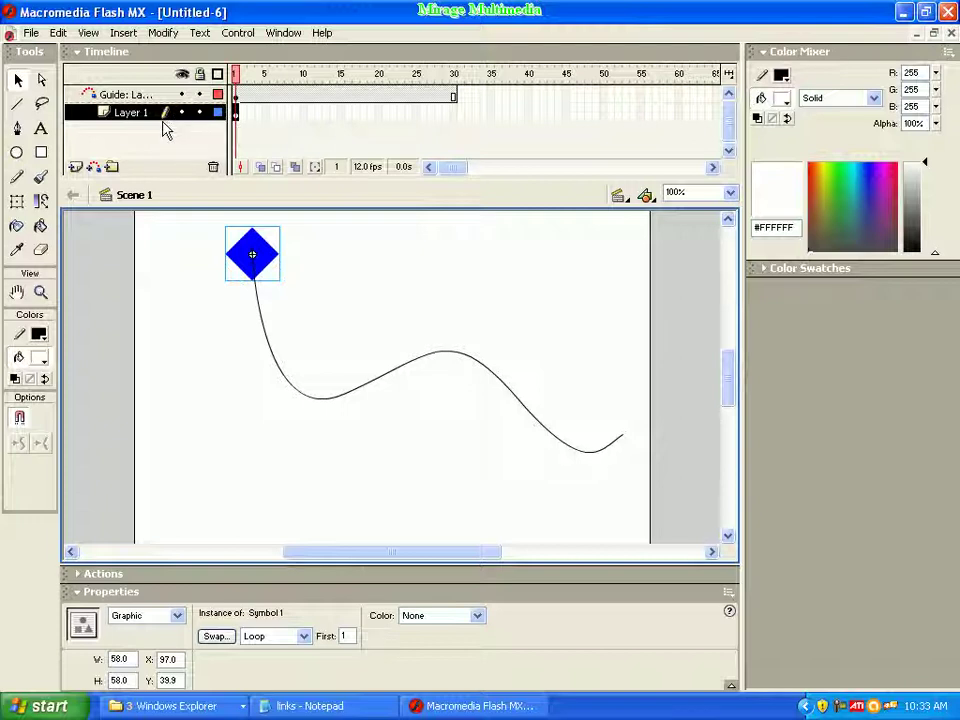
Insert a keyframe at frame 30 of Layer 1 and snap the diamond to the far end of the guide path
{"action": "left_click", "coordinate": [454, 113]}
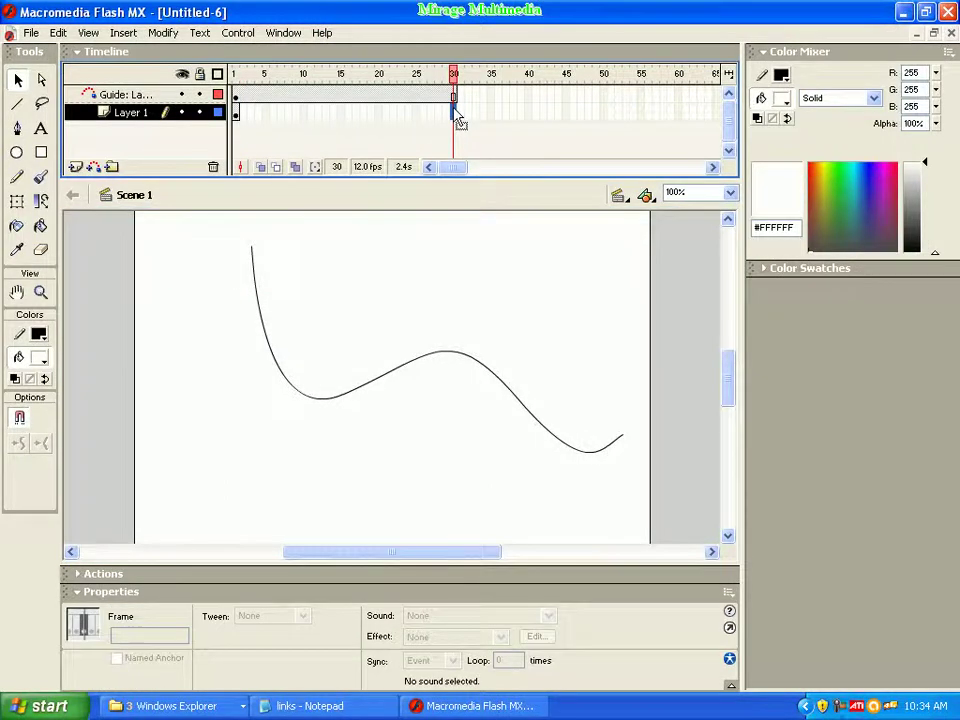
{"action": "right_click", "coordinate": [455, 110]}
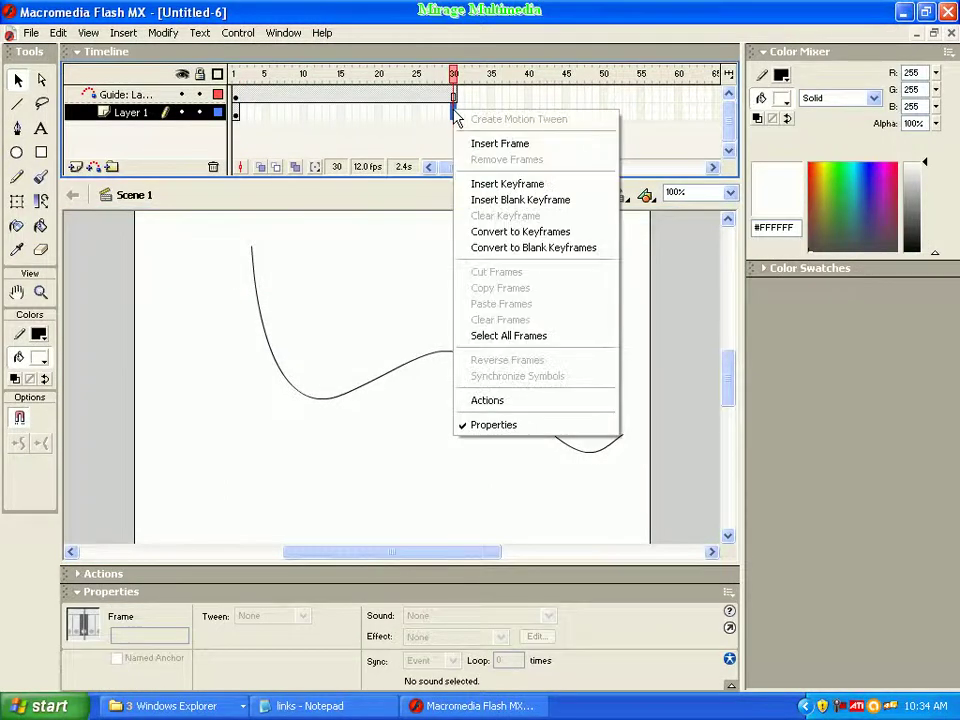
{"action": "left_click", "coordinate": [530, 188]}
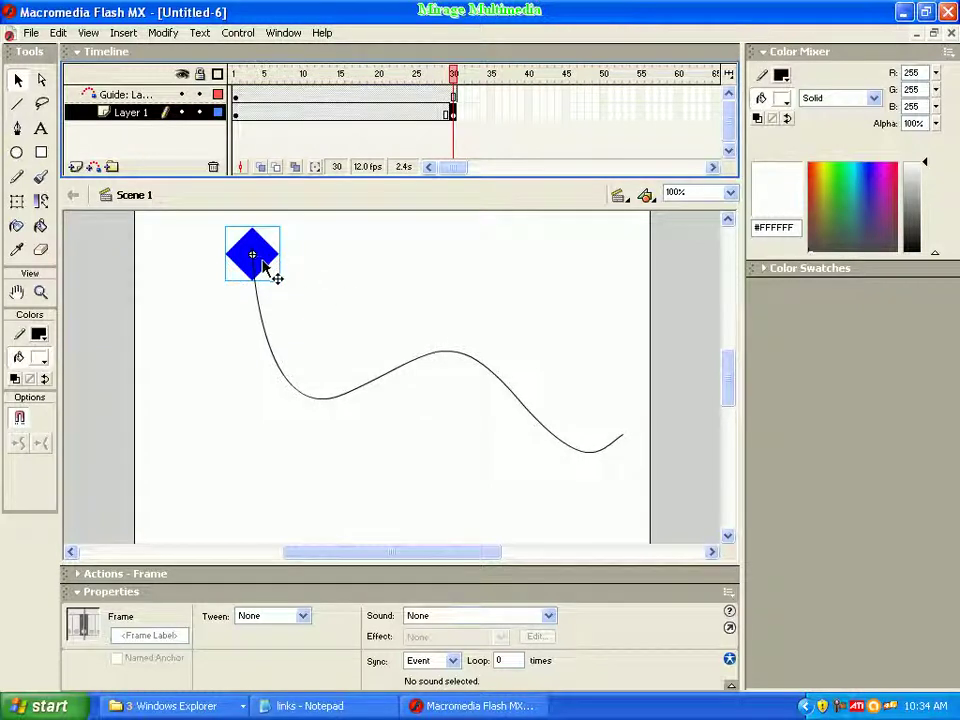
{"action": "left_click_drag", "start_coordinate": [265, 265], "coordinate": [631, 448]}
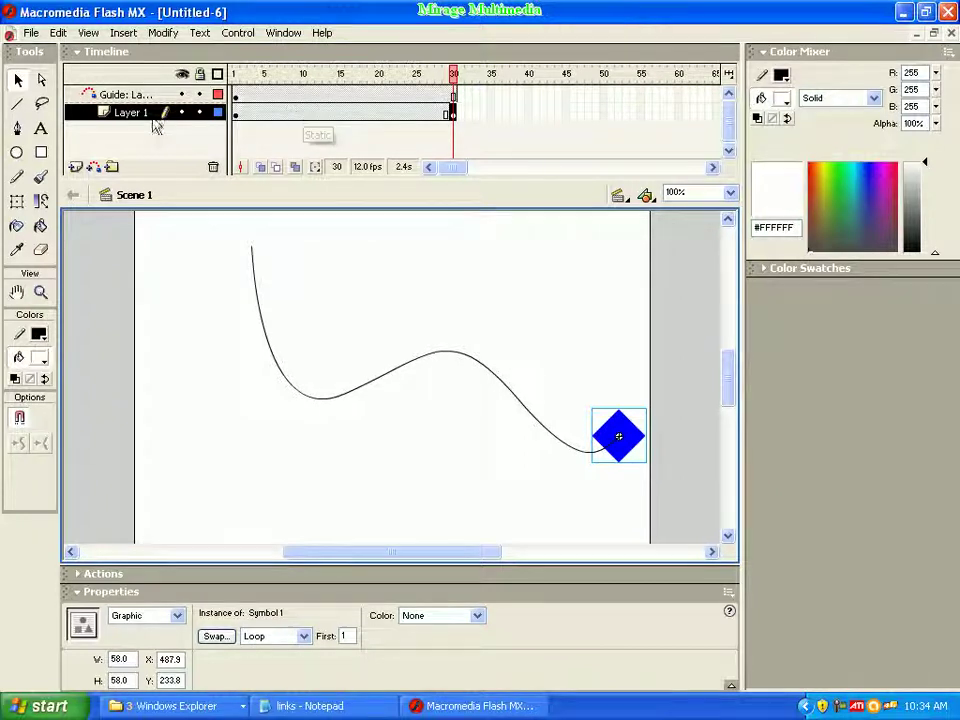
Create a motion tween between the two keyframes of Layer 1 and test the movie
{"action": "right_click", "coordinate": [304, 115]}
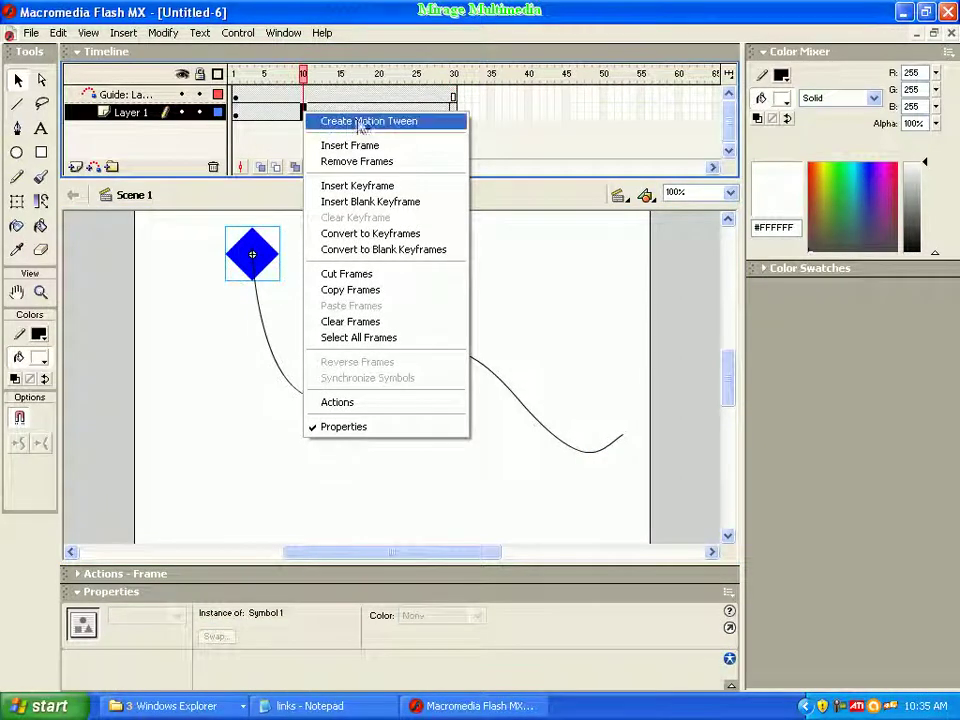
{"action": "left_click", "coordinate": [404, 124]}
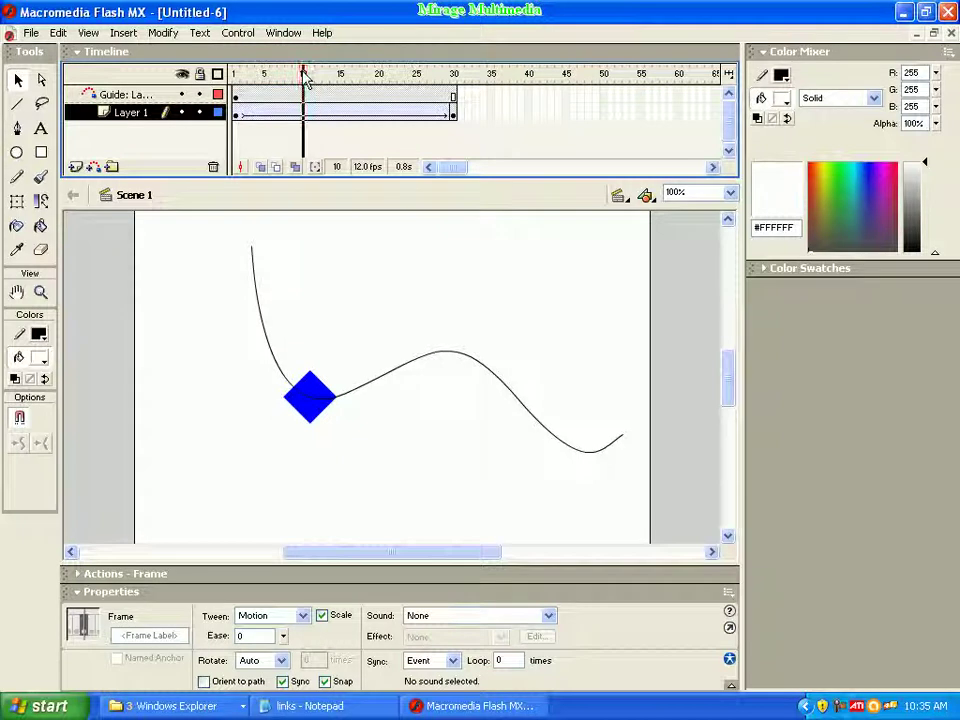
{"action": "left_click_drag", "start_coordinate": [306, 79], "coordinate": [455, 86]}
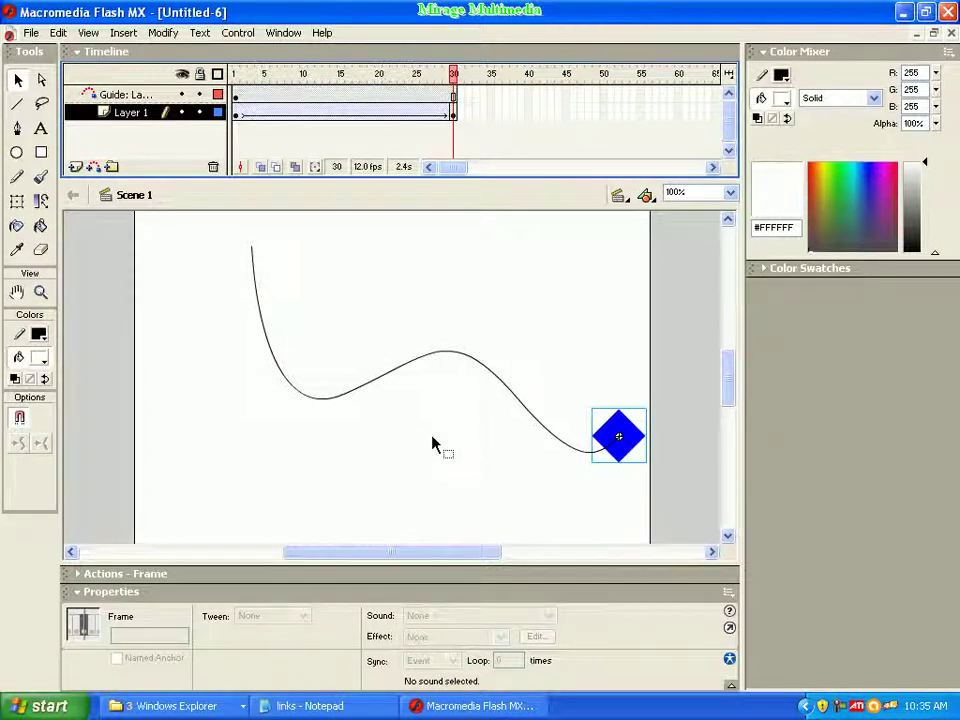
{"action": "key", "text": "ctrl+Return"}
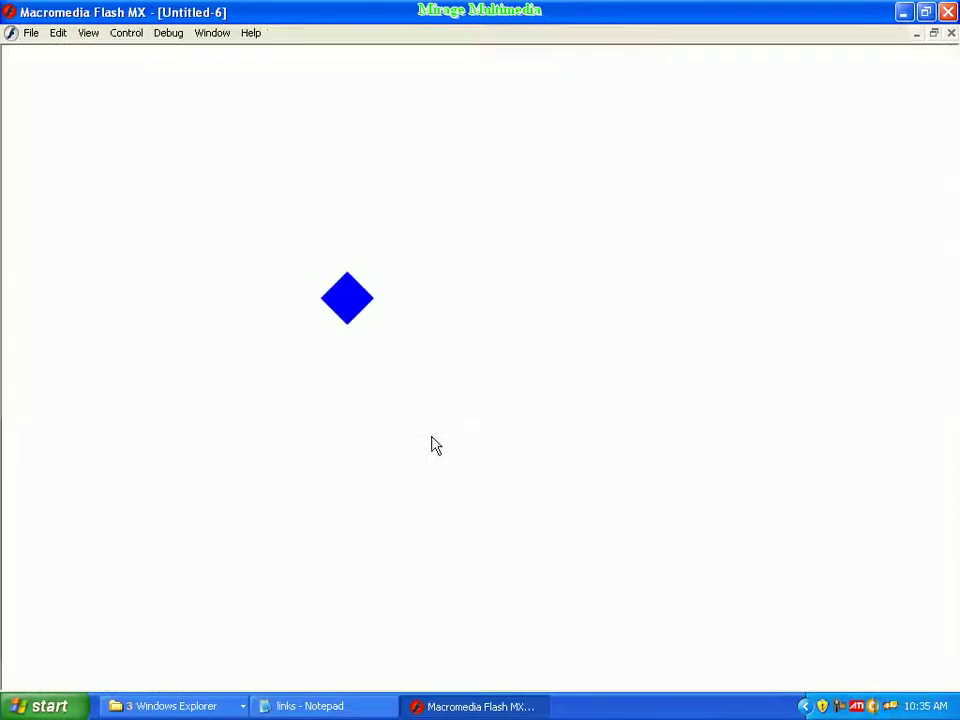